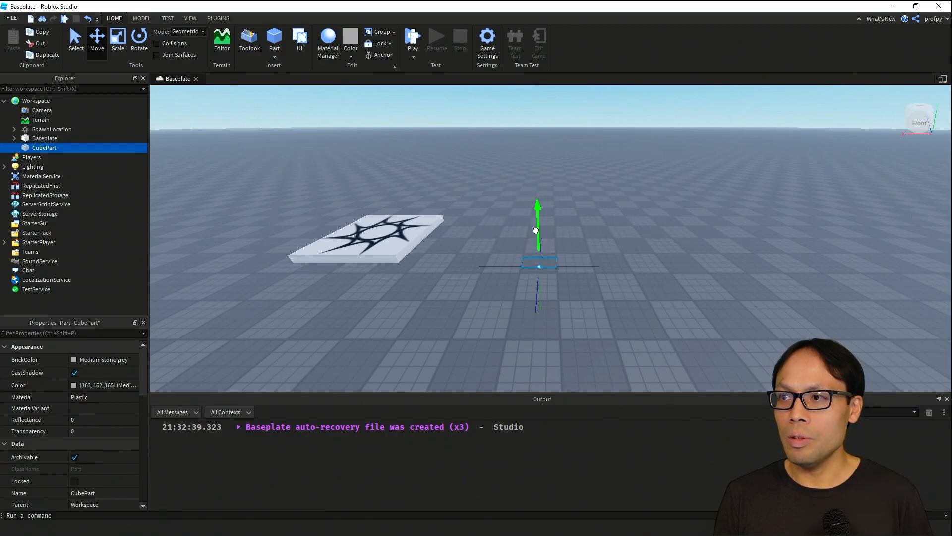
Raise CubePart with the Move tool from beneath the baseplate until it sits above the surface
{"action": "left_click", "coordinate": [609, 228]}
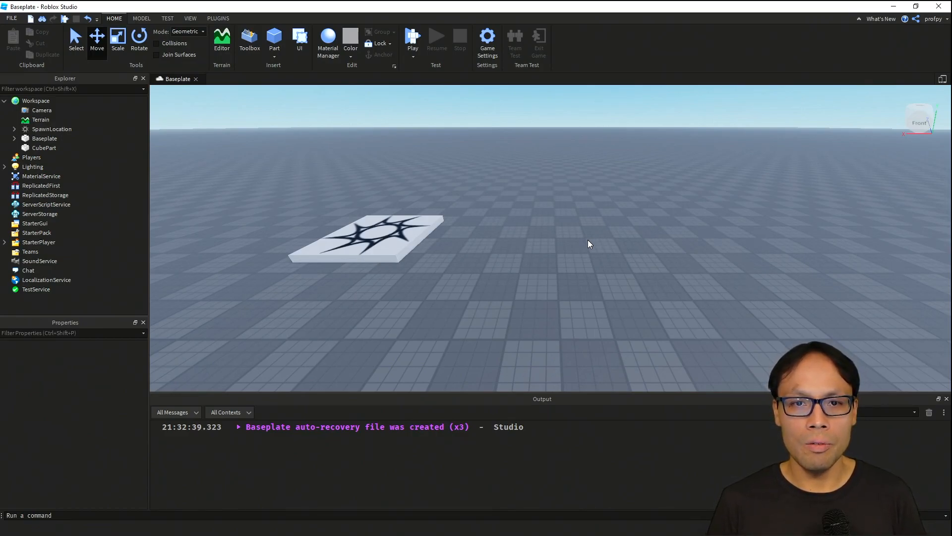
{"action": "scroll", "coordinate": [588, 243], "scroll_direction": "up", "scroll_amount": 10}
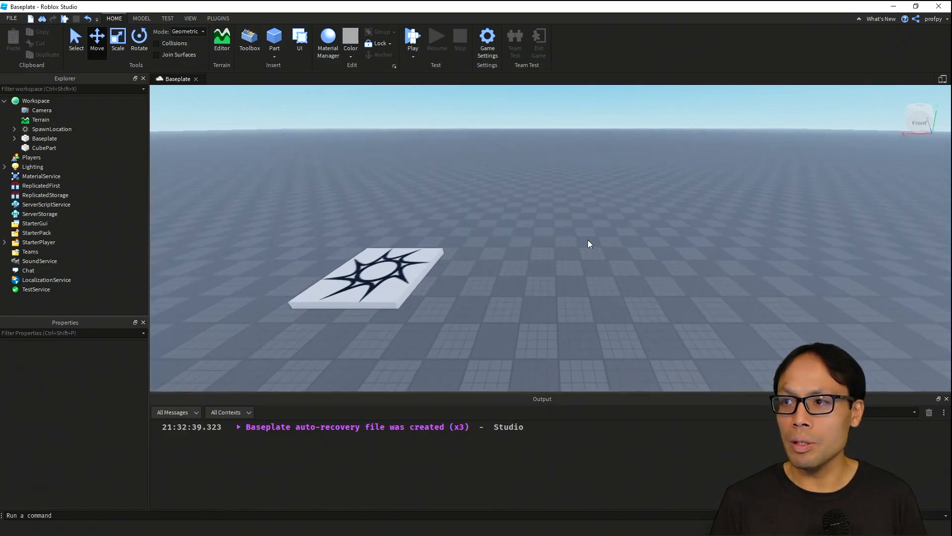
{"action": "key", "text": "e"}
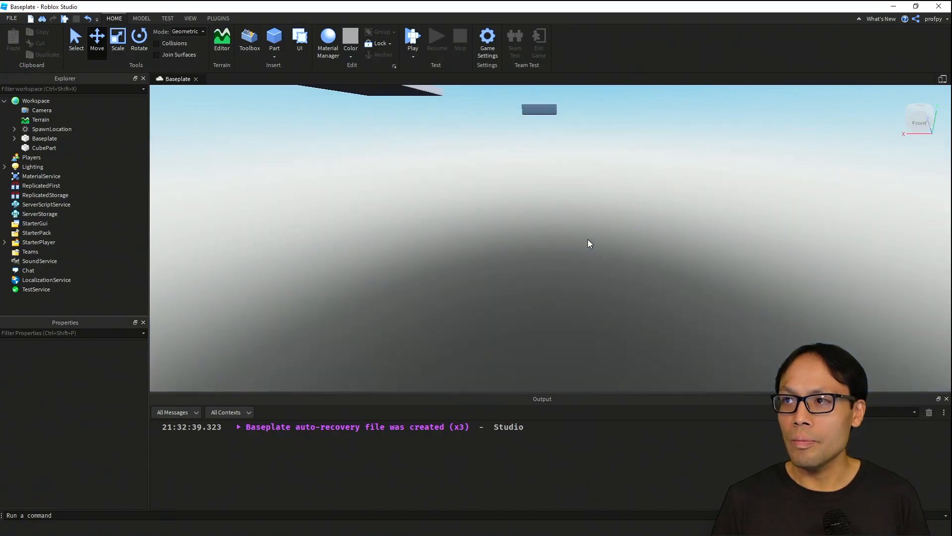
{"action": "key", "text": "q"}
{"action": "key", "text": "q"}
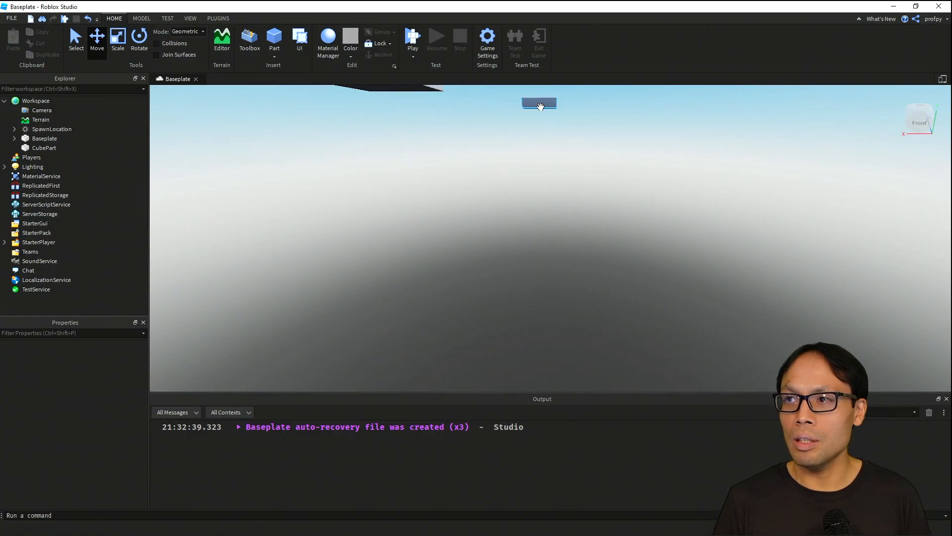
{"action": "key", "text": "e"}
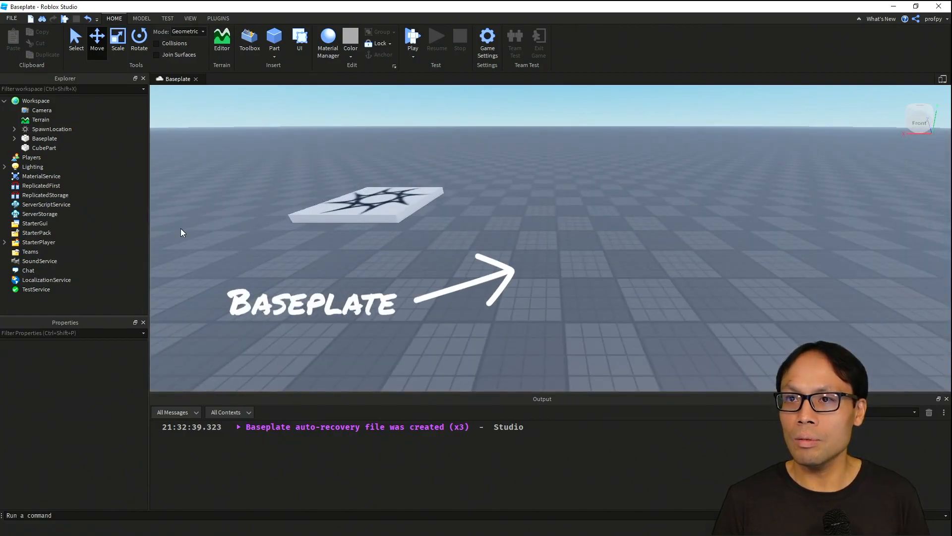
{"action": "left_click", "coordinate": [49, 148]}
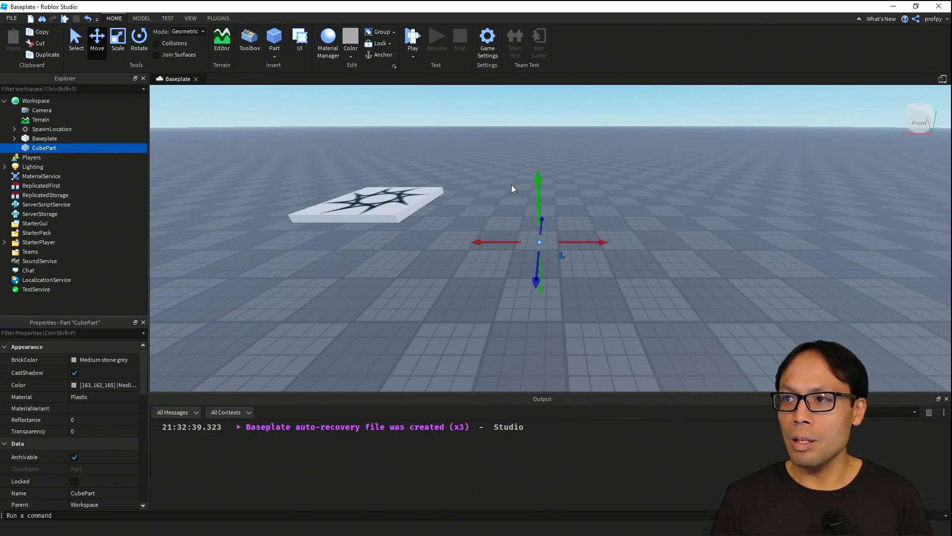
{"action": "left_click_drag", "start_coordinate": [539, 191], "coordinate": [535, 168]}
{"action": "left_click", "coordinate": [602, 200]}
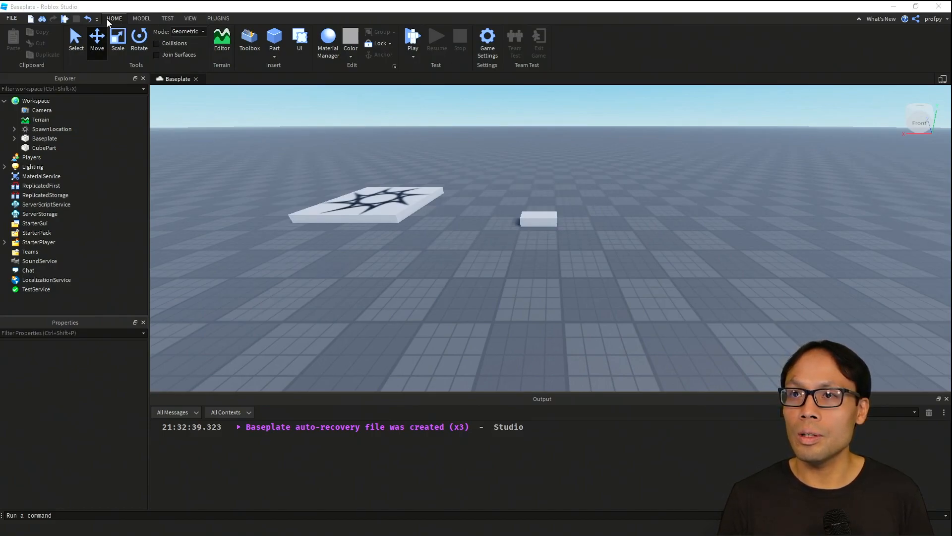
Set the move snap increment to 2 studs and shift CubePart slightly forward across the baseplate
{"action": "left_click", "coordinate": [141, 18]}
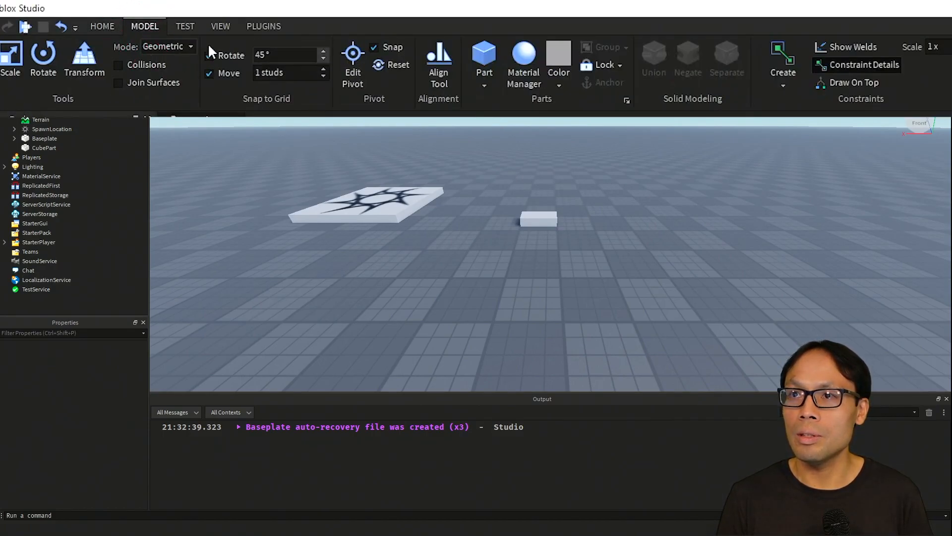
{"action": "left_click", "coordinate": [262, 72]}
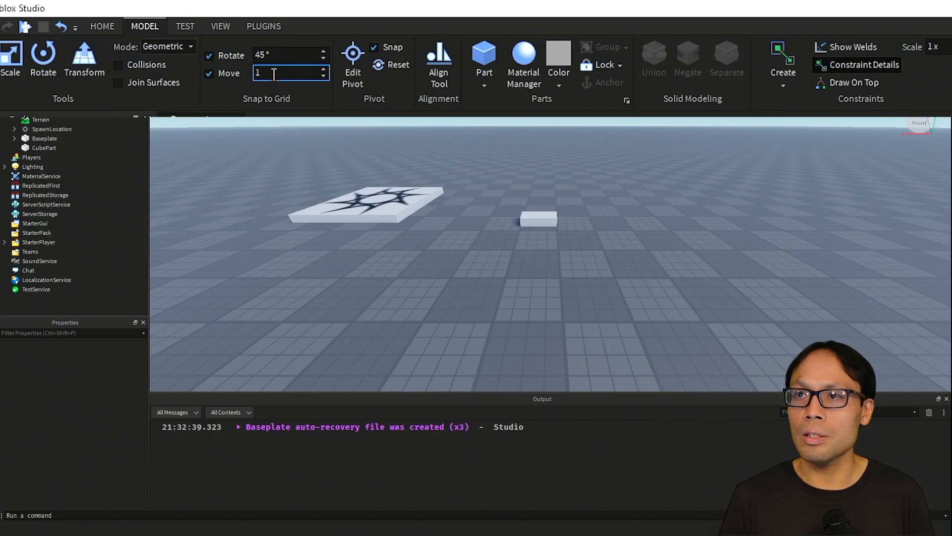
{"action": "key", "text": "BackSpace"}
{"action": "type", "text": "2"}
{"action": "key", "text": "Return"}
{"action": "left_click", "coordinate": [534, 234]}
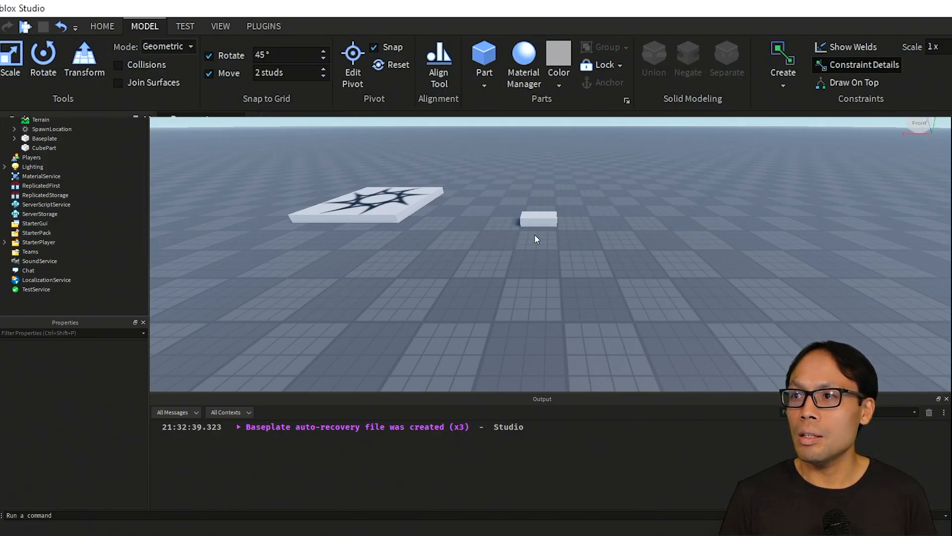
{"action": "mouse_move", "coordinate": [542, 219]}
{"action": "left_mouse_down"}
{"action": "mouse_move", "coordinate": [531, 221]}
{"action": "mouse_move", "coordinate": [550, 226]}
{"action": "mouse_move", "coordinate": [533, 227]}
{"action": "mouse_move", "coordinate": [579, 233]}
{"action": "mouse_move", "coordinate": [539, 233]}
{"action": "left_mouse_up"}
{"action": "left_click", "coordinate": [483, 251]}
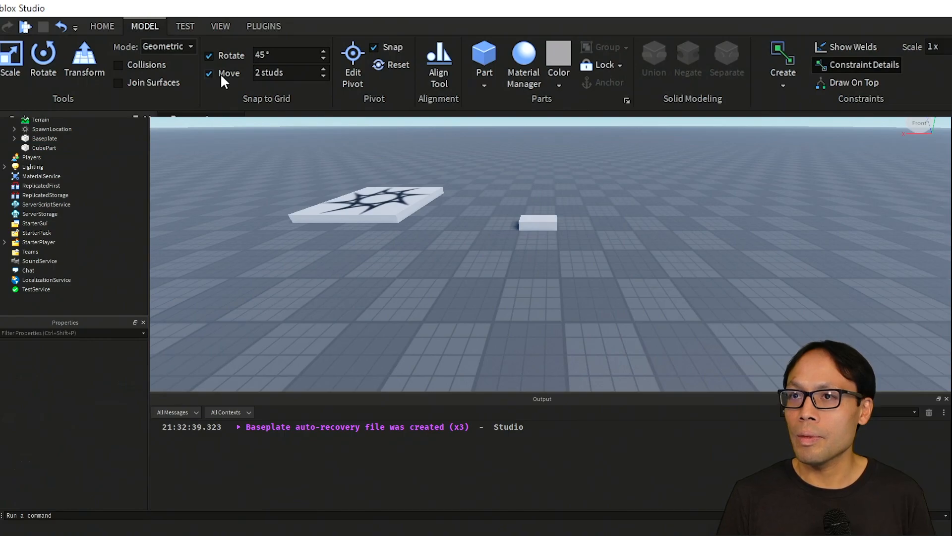
Set the move snap increment to 1 stud
{"action": "left_click", "coordinate": [268, 73]}
{"action": "type", "text": "1"}
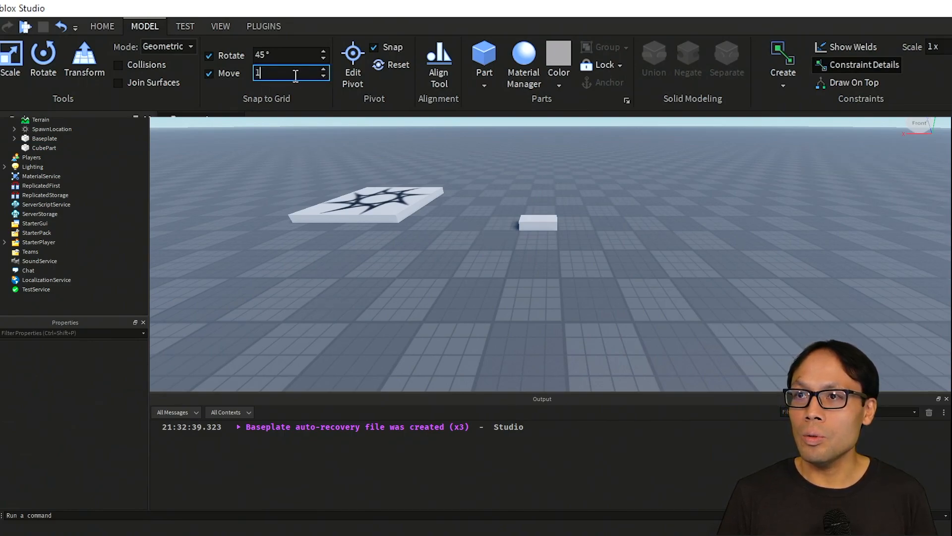
{"action": "key", "text": "Return"}
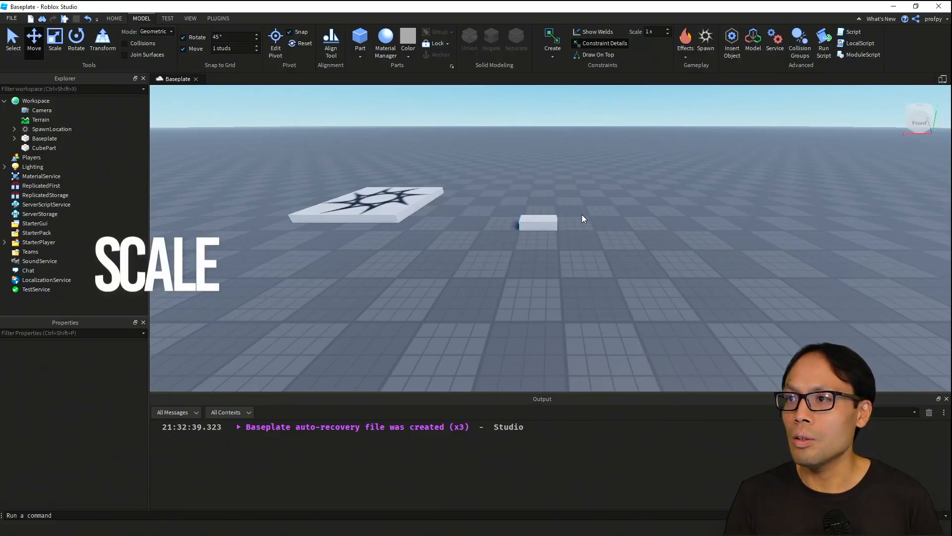
Adjust CubePart's width and depth with the Scale tool to make it a 4 x 4 x 1 block
{"action": "key", "text": "e"}
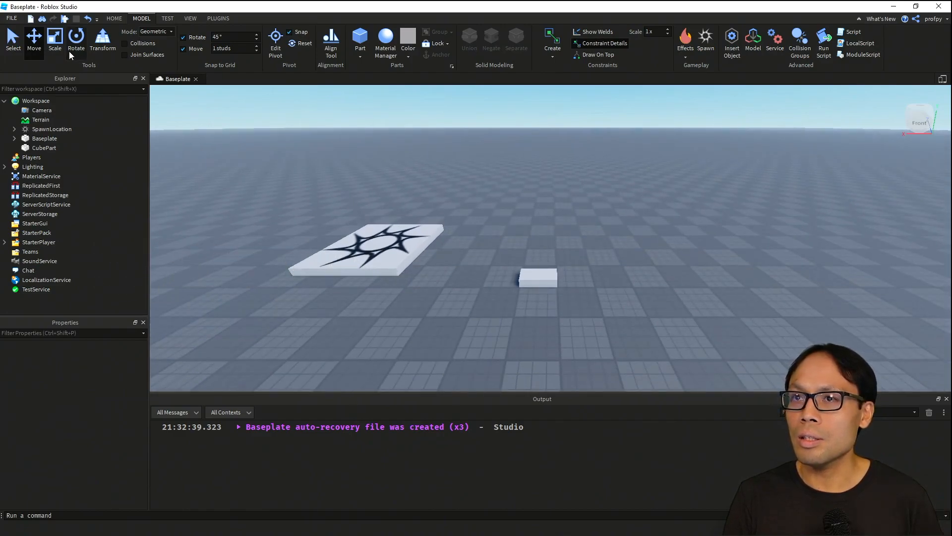
{"action": "left_click", "coordinate": [55, 40]}
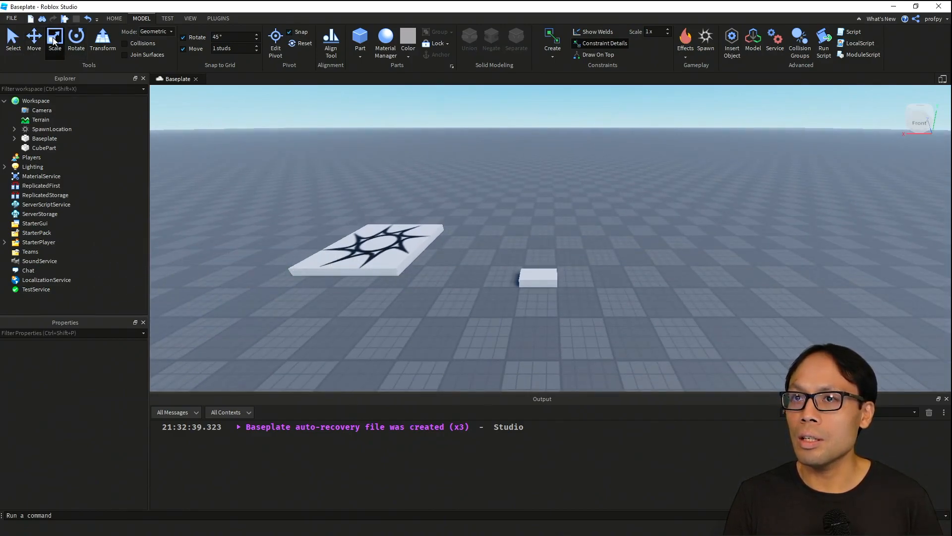
{"action": "left_click", "coordinate": [46, 148]}
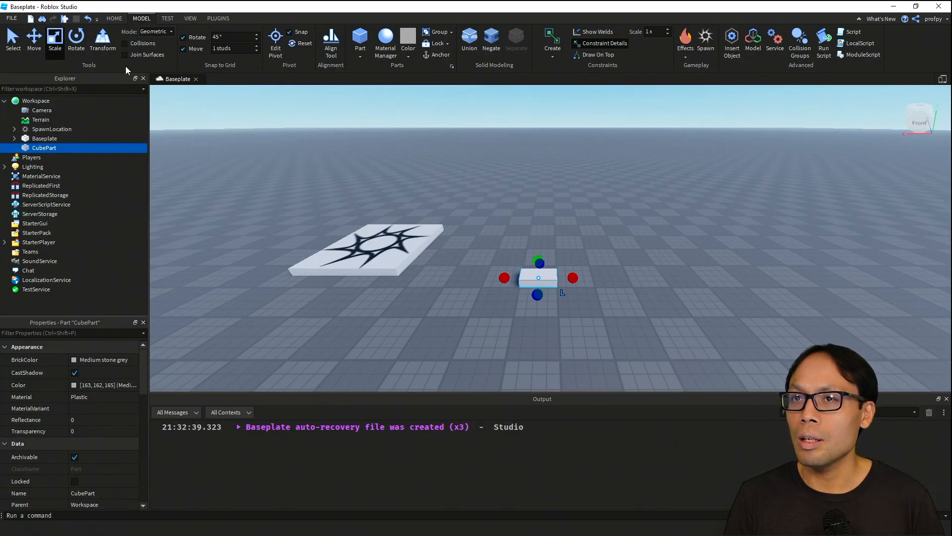
{"action": "left_click", "coordinate": [59, 43]}
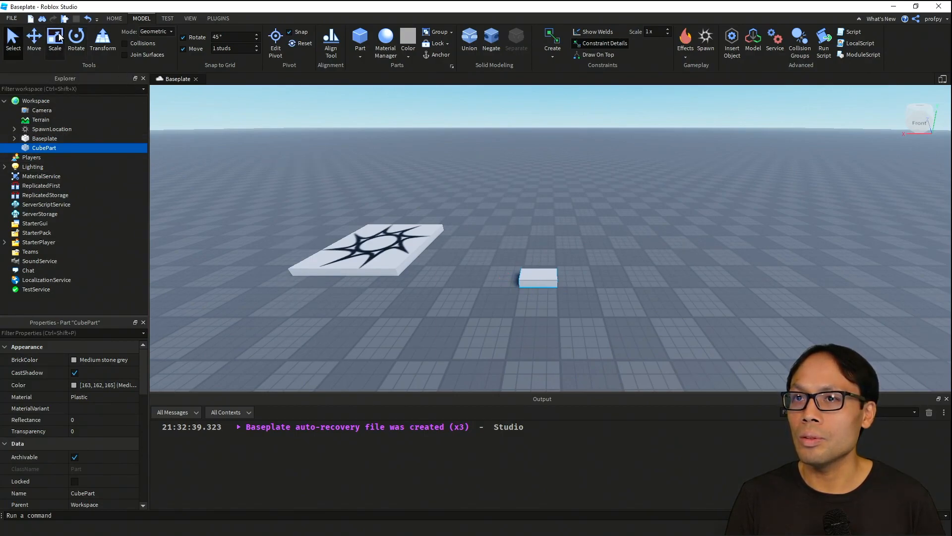
{"action": "left_click", "coordinate": [58, 36]}
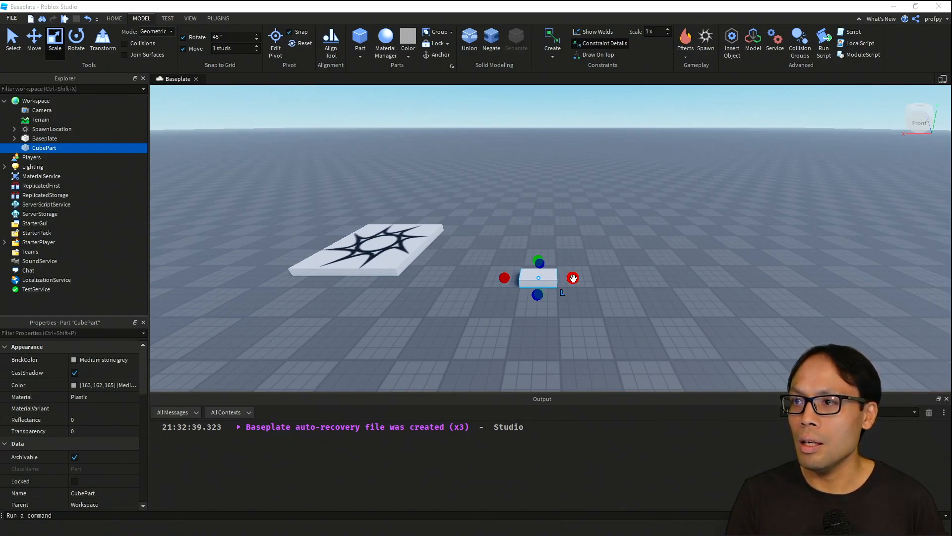
{"action": "mouse_move", "coordinate": [573, 278]}
{"action": "left_mouse_down"}
{"action": "mouse_move", "coordinate": [649, 278]}
{"action": "mouse_move", "coordinate": [572, 277]}
{"action": "left_mouse_up"}
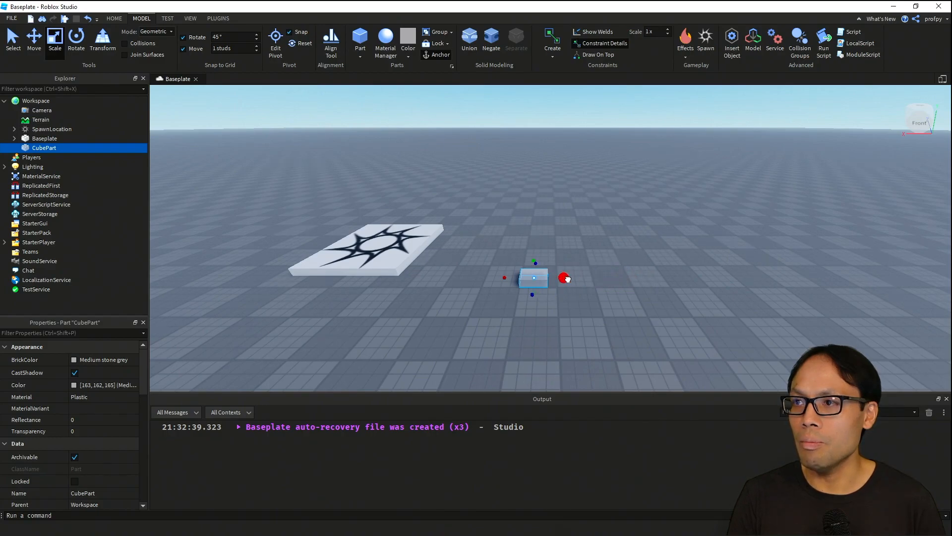
{"action": "left_click_drag", "start_coordinate": [506, 274], "coordinate": [545, 298]}
{"action": "left_click_drag", "start_coordinate": [543, 265], "coordinate": [540, 258]}
{"action": "left_click", "coordinate": [630, 262]}
{"action": "left_click", "coordinate": [544, 270]}
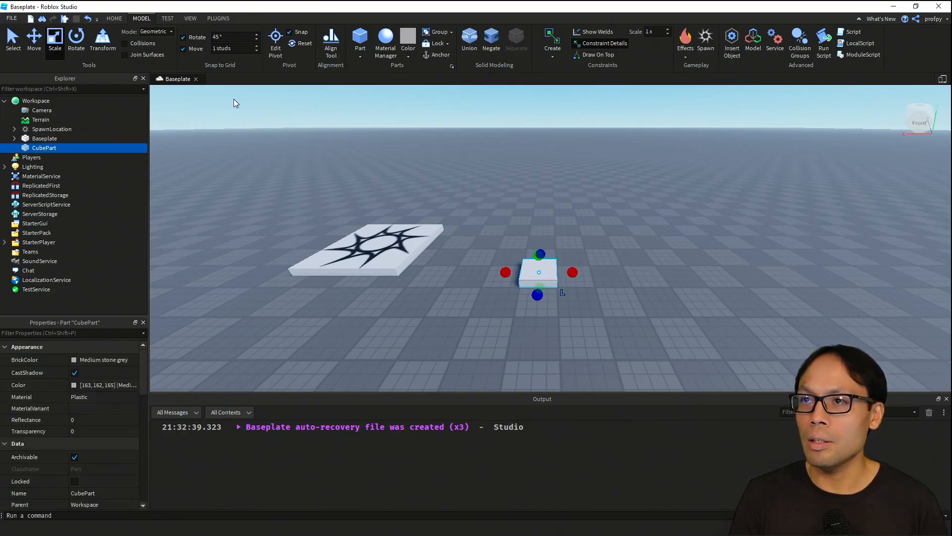
Try scaling CubePart's width with the move snap at 2 studs, and return the snap increment to 1 stud
{"action": "left_click", "coordinate": [214, 48]}
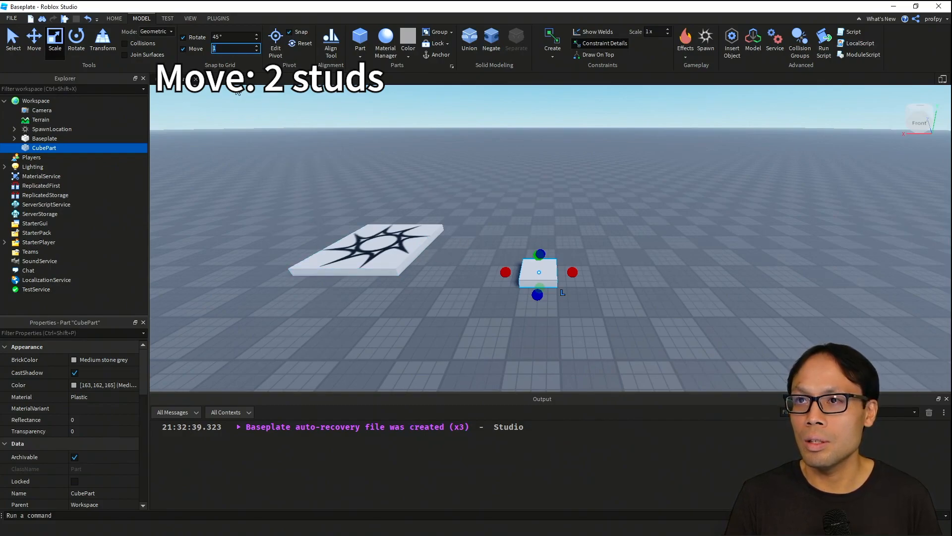
{"action": "key", "text": "Return"}
{"action": "mouse_move", "coordinate": [578, 276]}
{"action": "left_mouse_down"}
{"action": "mouse_move", "coordinate": [606, 275]}
{"action": "mouse_move", "coordinate": [578, 274]}
{"action": "left_mouse_up"}
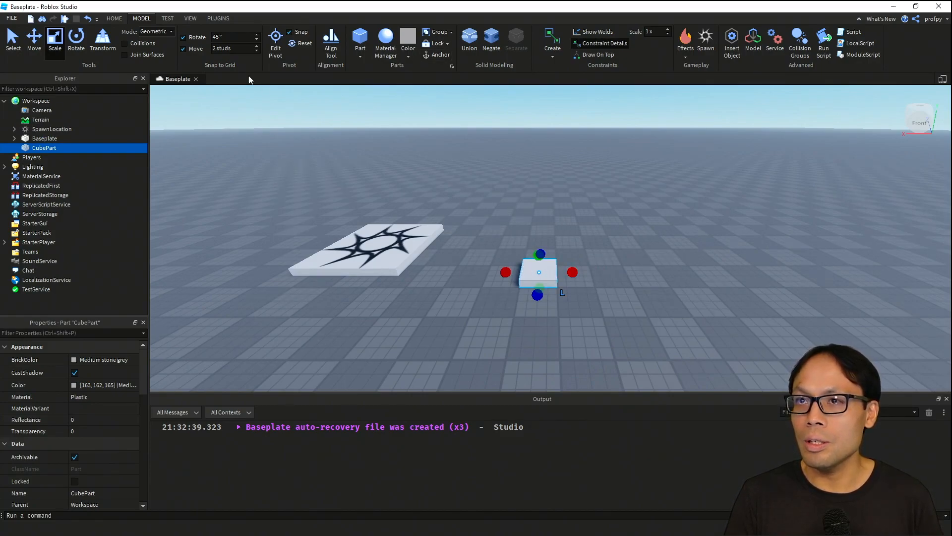
{"action": "left_click", "coordinate": [219, 48]}
{"action": "type", "text": "1"}
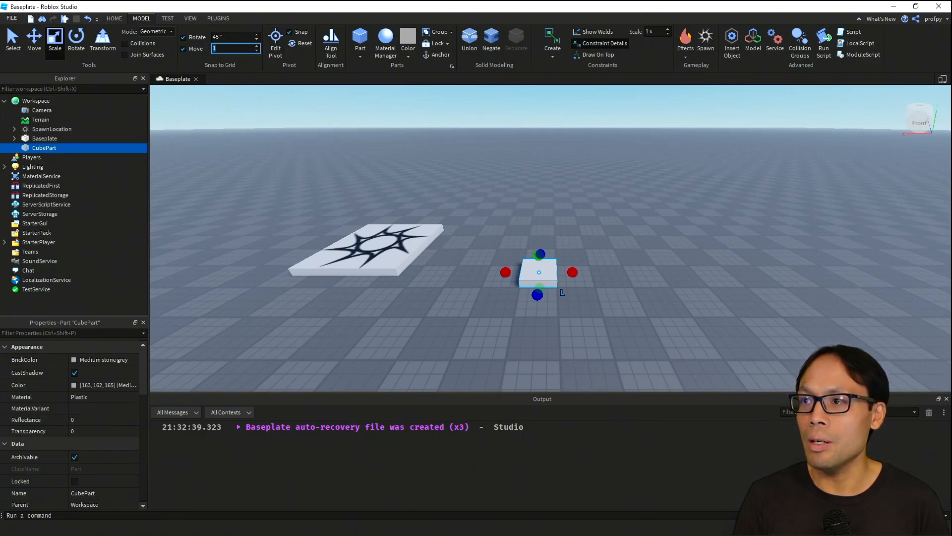
{"action": "key", "text": "Return"}
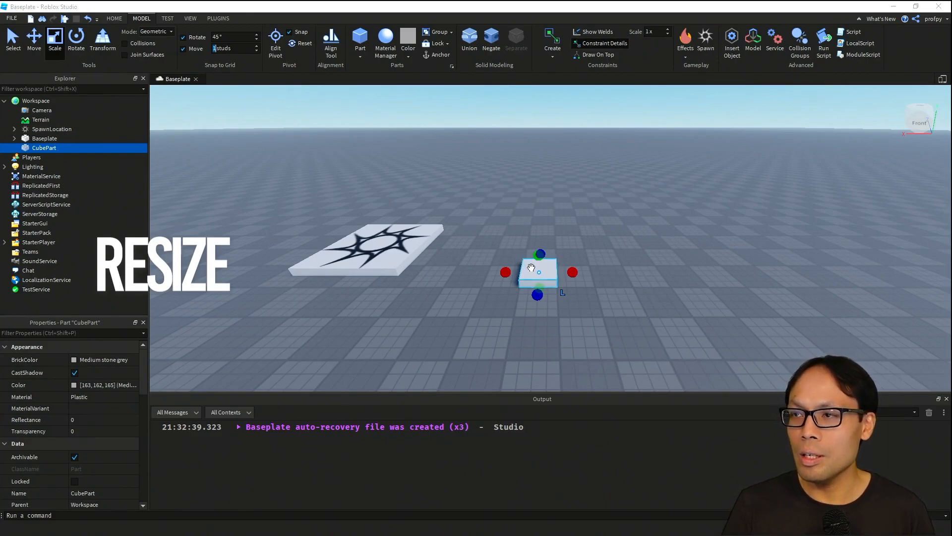
Stretch CubePart upward with the Scale tool until it forms a cube, and deselect it
{"action": "left_click", "coordinate": [626, 275]}
{"action": "right_click_drag", "start_coordinate": [626, 275], "coordinate": [626, 274]}
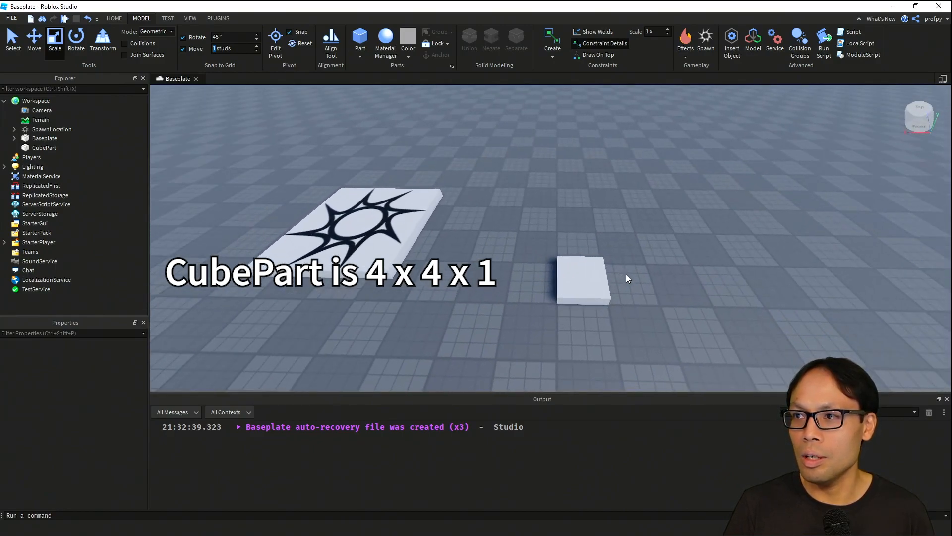
{"action": "left_click", "coordinate": [578, 278]}
{"action": "left_click_drag", "start_coordinate": [584, 266], "coordinate": [586, 237]}
{"action": "left_click", "coordinate": [714, 272]}
{"action": "right_click_drag", "start_coordinate": [711, 273], "coordinate": [681, 278]}
{"action": "key", "text": "w"}
{"action": "key", "text": "a"}
{"action": "scroll", "coordinate": [661, 274], "scroll_direction": "down", "scroll_amount": 5}
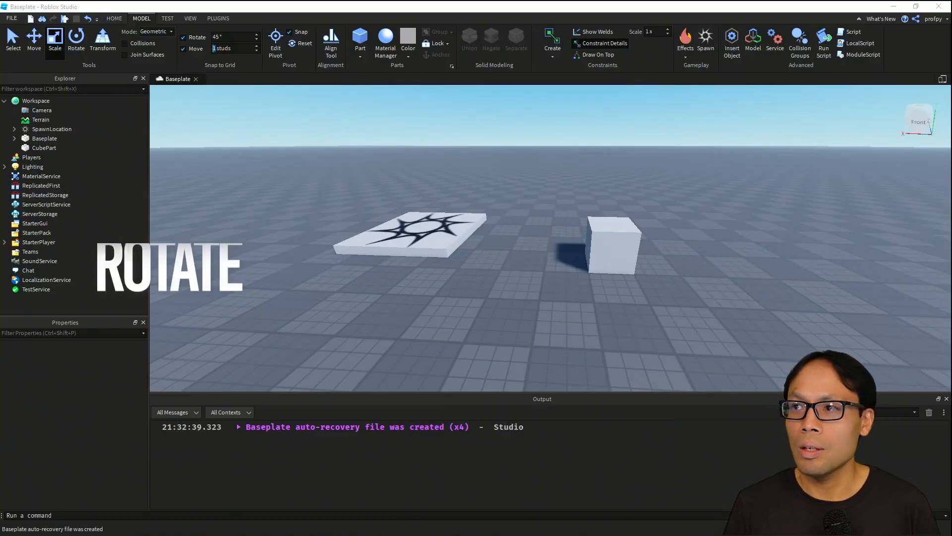
Rotate CubePart around its vertical axis and one horizontal axis with the Rotate tool, using 45° snapping
{"action": "left_click", "coordinate": [599, 228]}
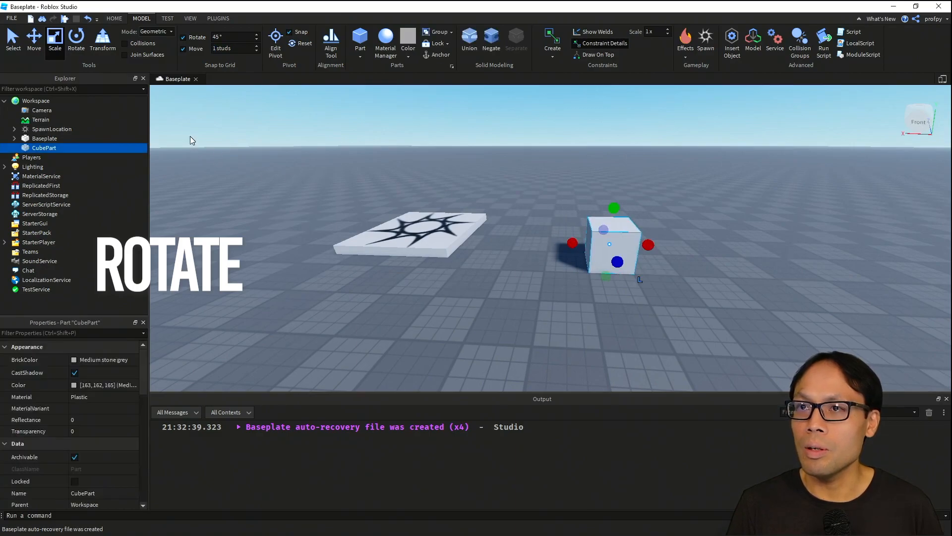
{"action": "left_click", "coordinate": [79, 48]}
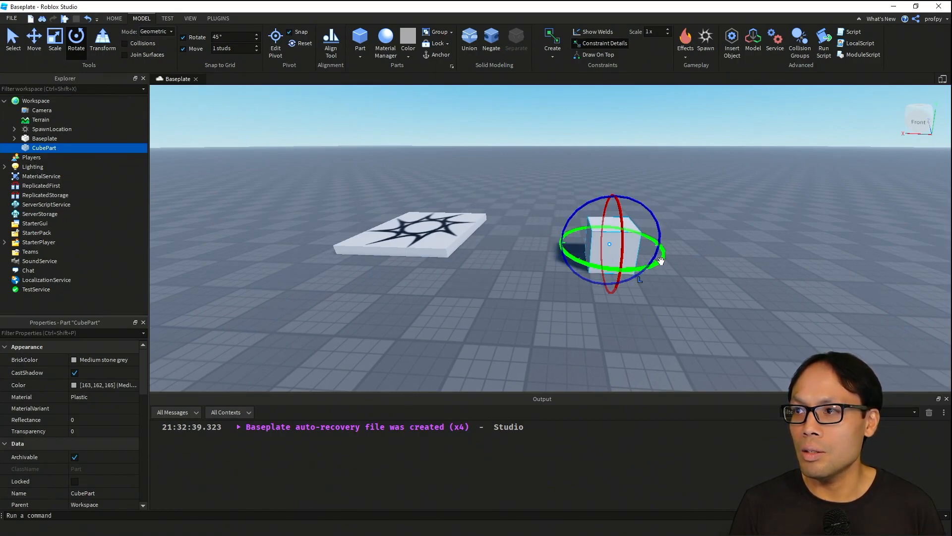
{"action": "left_click_drag", "start_coordinate": [661, 261], "coordinate": [593, 259]}
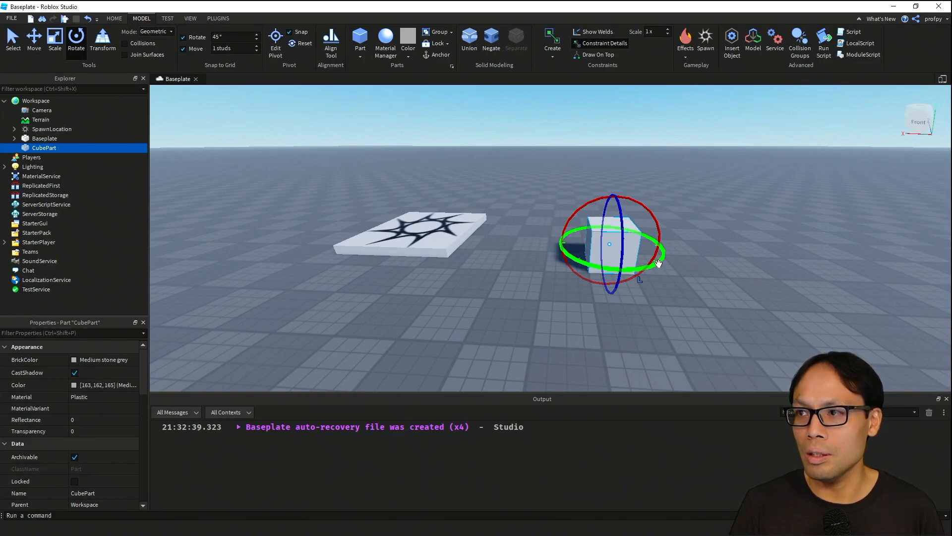
{"action": "left_click_drag", "start_coordinate": [623, 240], "coordinate": [567, 208]}
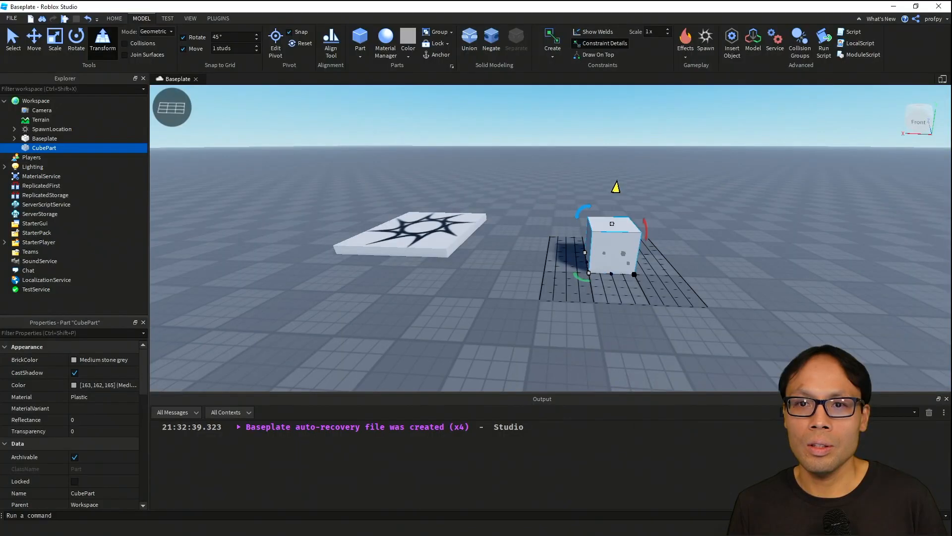
Rotate CubePart around two different axes with the Transform tool's rotation handles, keeping the part selected
{"action": "left_click_drag", "start_coordinate": [646, 231], "coordinate": [637, 292]}
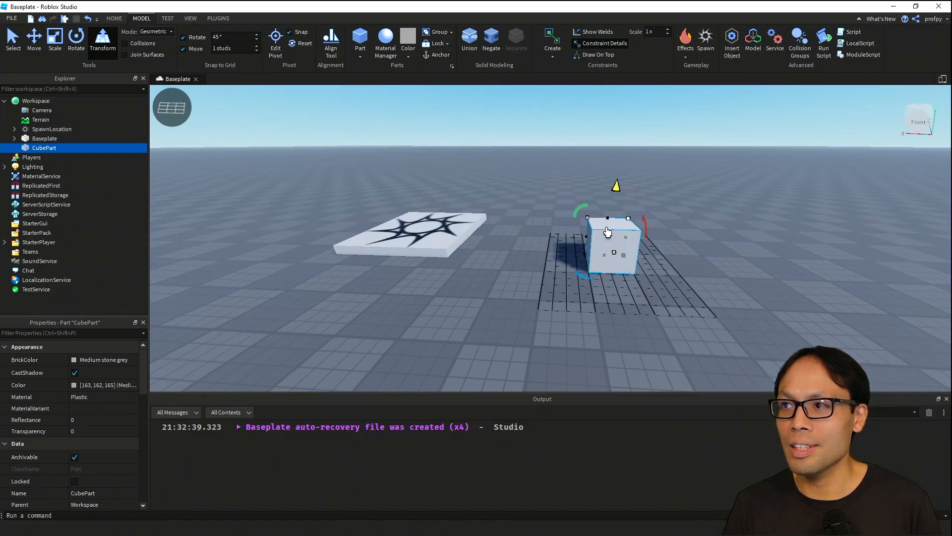
{"action": "left_click_drag", "start_coordinate": [578, 208], "coordinate": [581, 253]}
{"action": "left_click", "coordinate": [615, 185]}
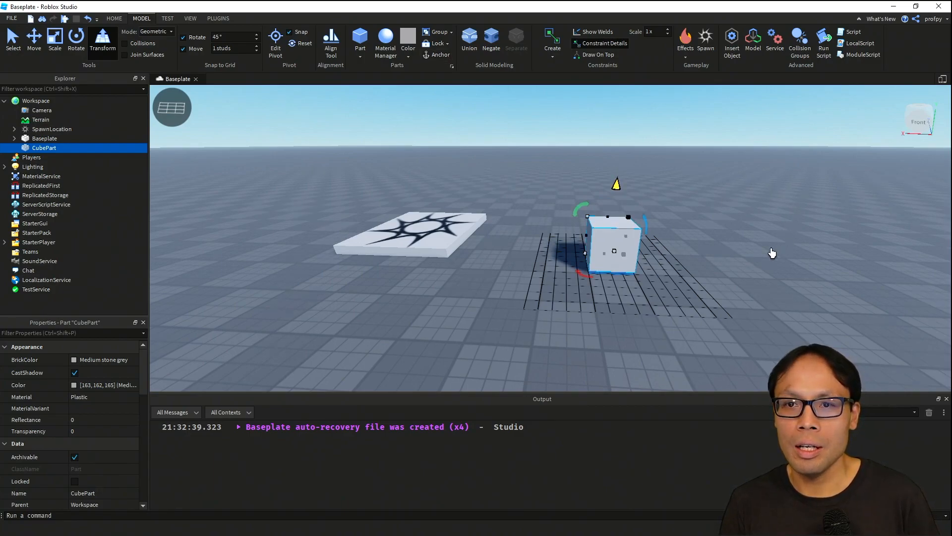
{"action": "left_click", "coordinate": [764, 254]}
{"action": "left_click", "coordinate": [618, 258]}
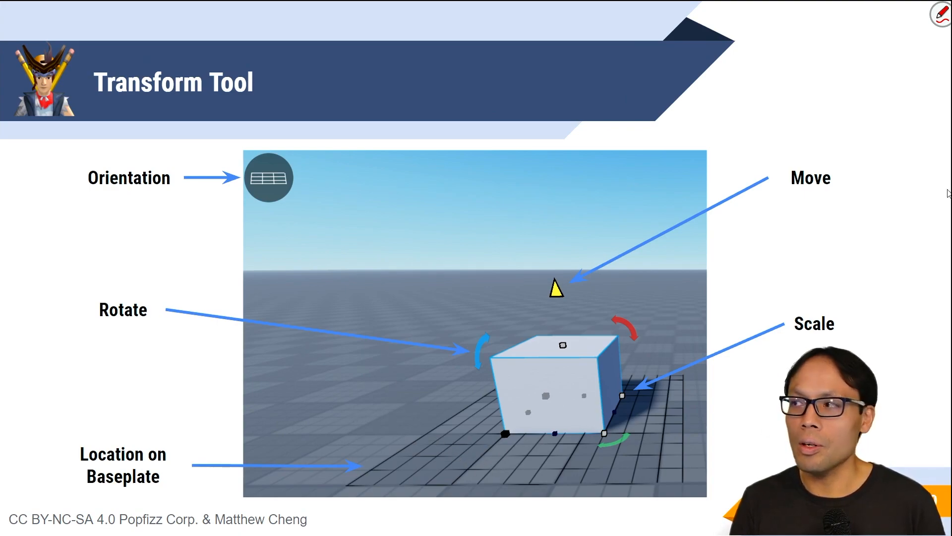
{"action": "left_click", "coordinate": [388, 201]}
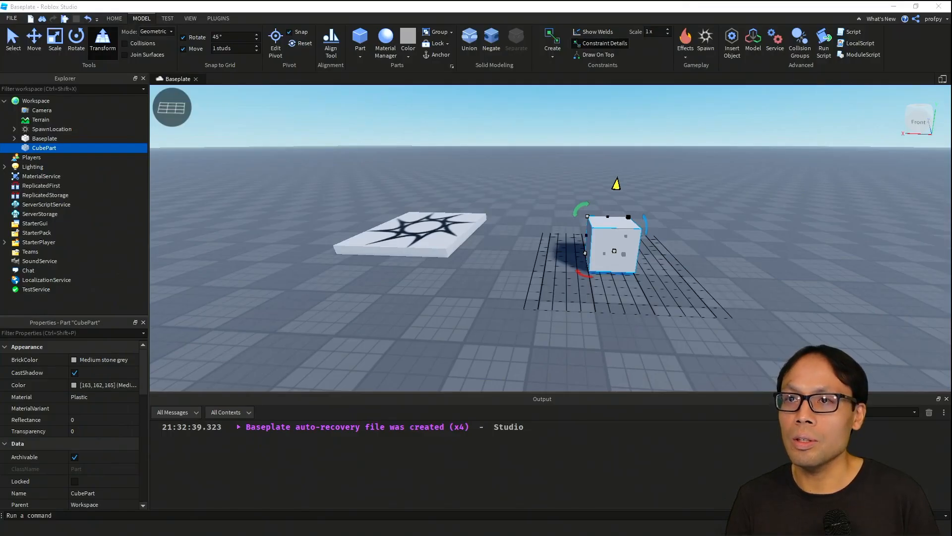
Copy CubePart with the Select tool active, paste the copy on top of the original, and delete the pasted copy
{"action": "left_click", "coordinate": [15, 40]}
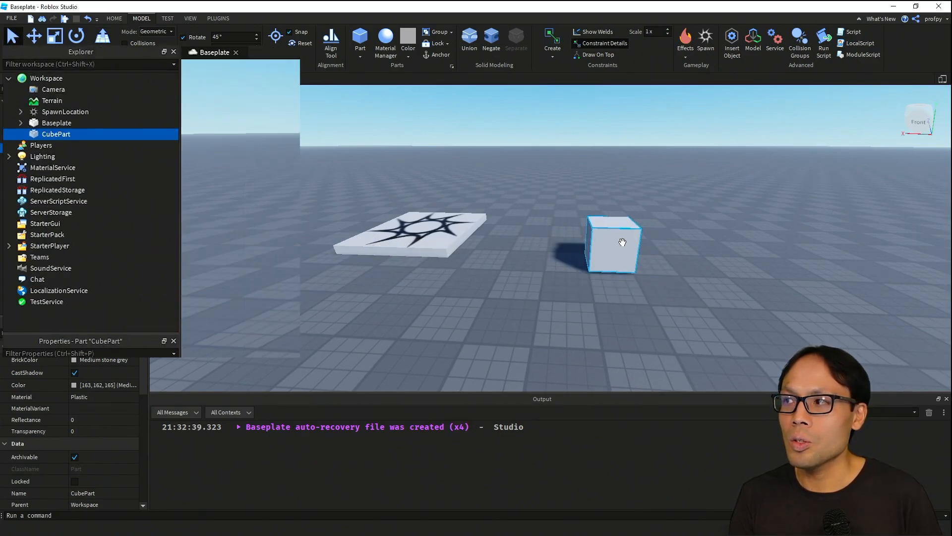
{"action": "right_click", "coordinate": [108, 134]}
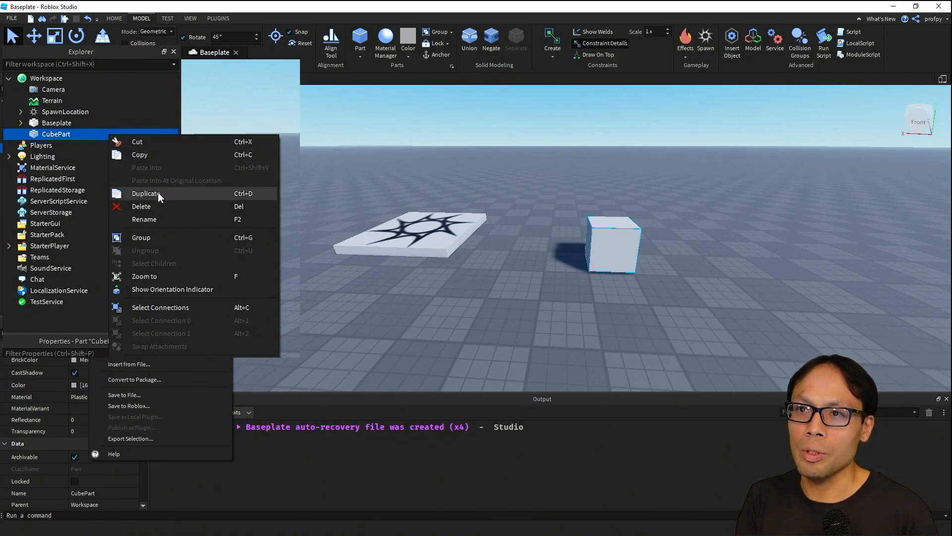
{"action": "left_click", "coordinate": [159, 156]}
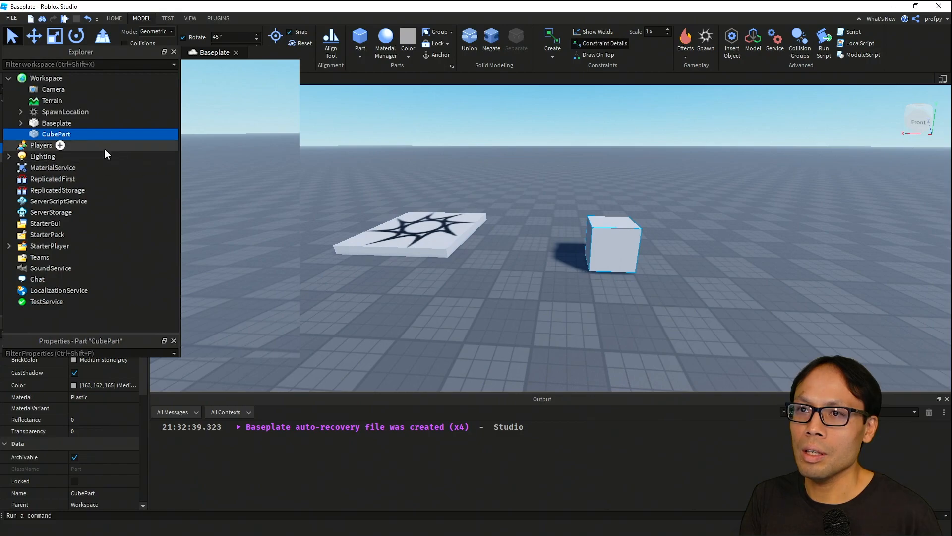
{"action": "key", "text": "ctrl+v"}
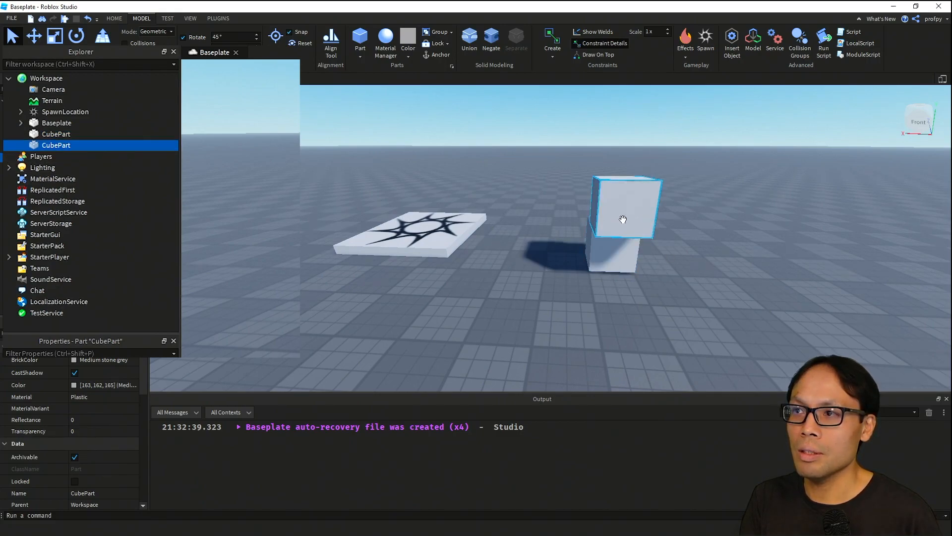
{"action": "right_click_drag", "start_coordinate": [652, 284], "coordinate": [652, 284]}
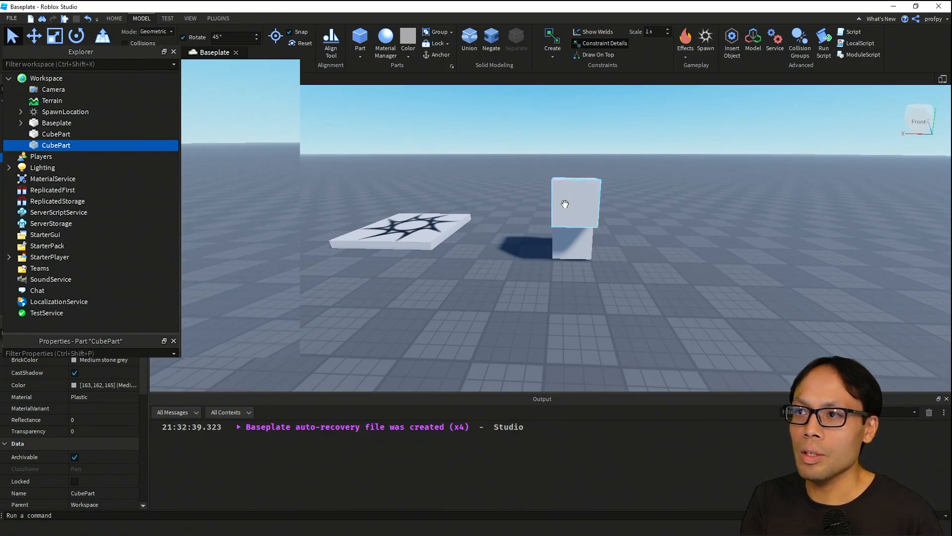
{"action": "key", "text": "Delete"}
Place a duplicate of the remaining CubePart beside it on the baseplate using the Duplicate command, and delete the duplicate
{"action": "left_click", "coordinate": [558, 226]}
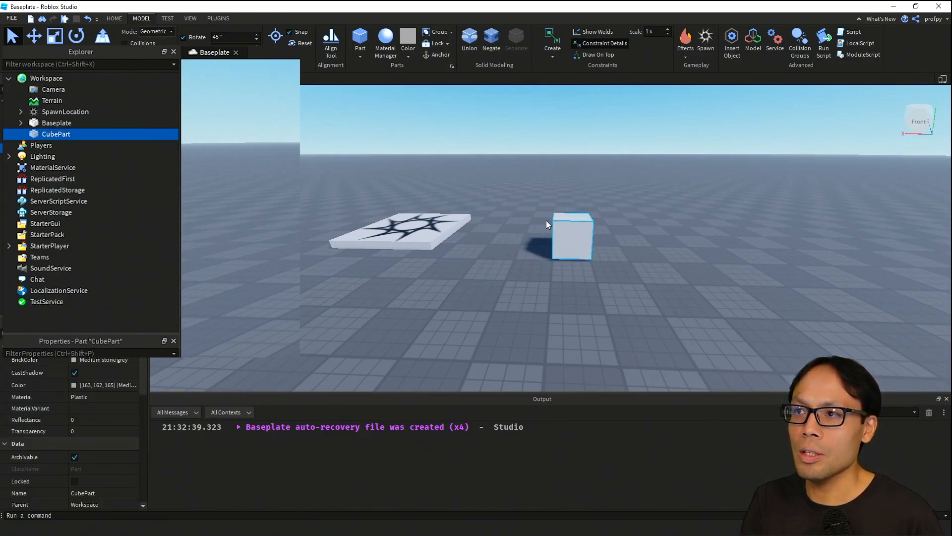
{"action": "right_click", "coordinate": [124, 133]}
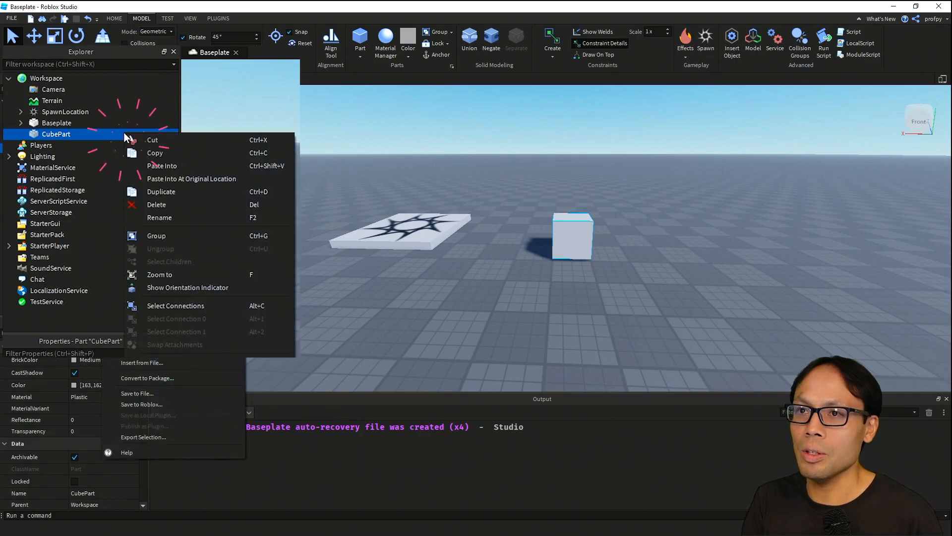
{"action": "left_click", "coordinate": [192, 191]}
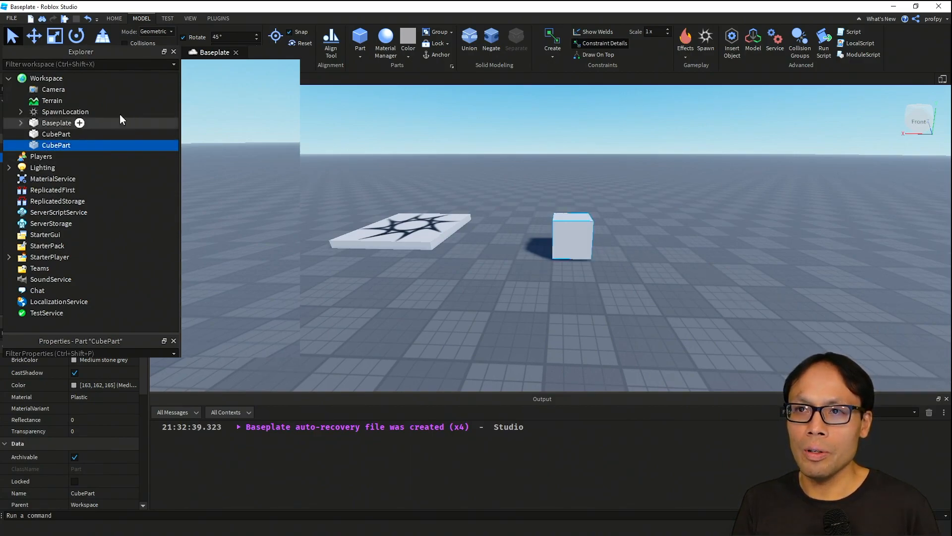
{"action": "left_click_drag", "start_coordinate": [576, 240], "coordinate": [645, 261]}
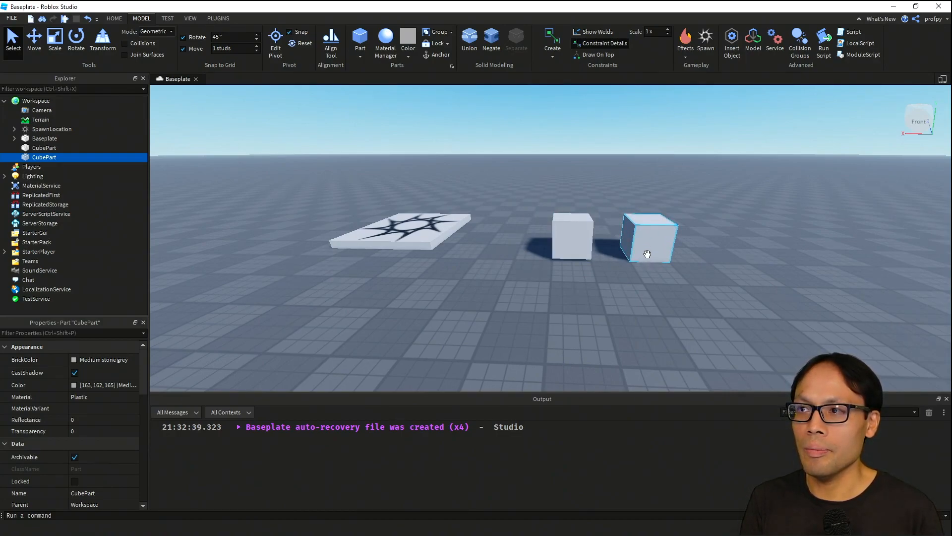
{"action": "key", "text": "Delete"}
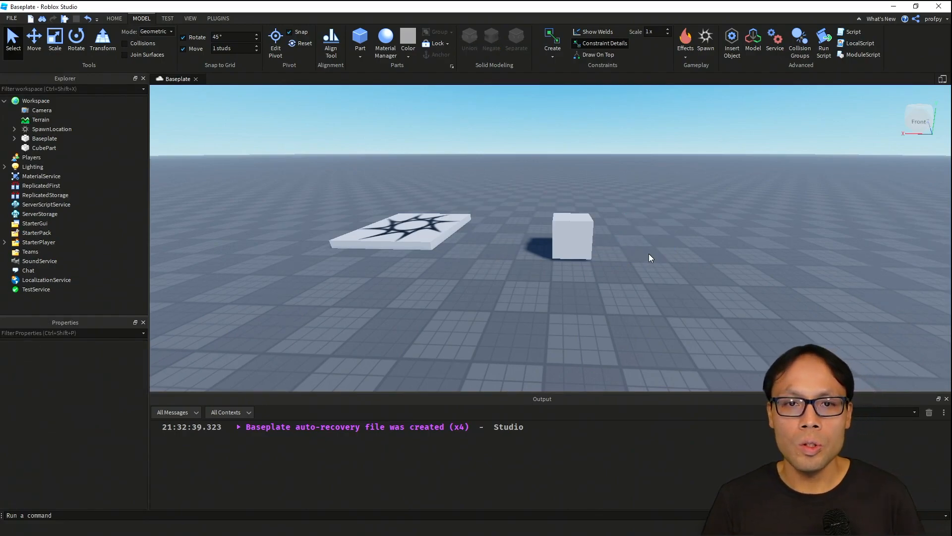